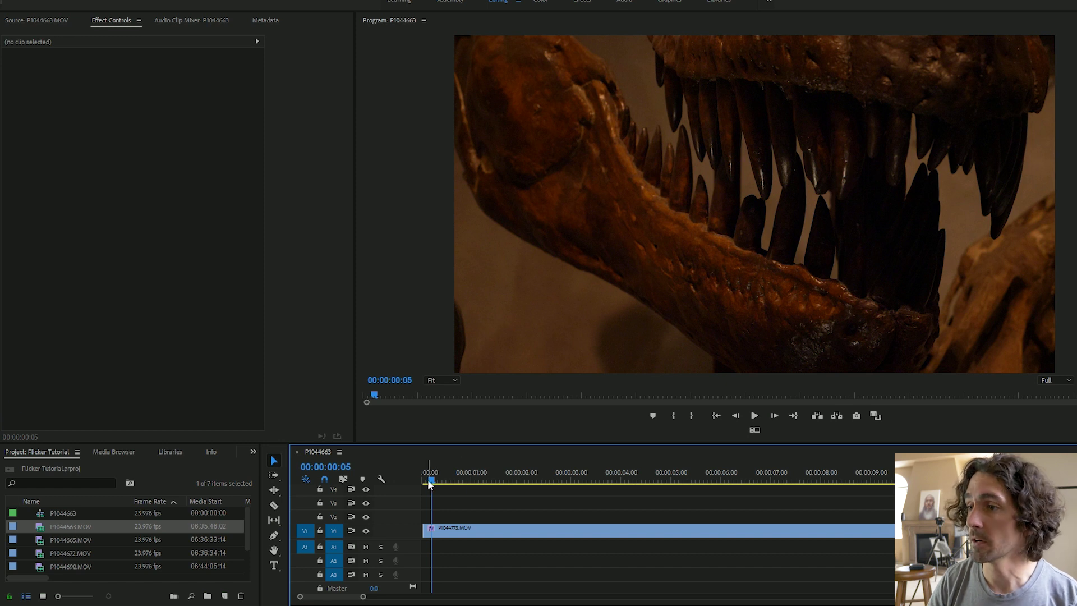
Preview the flickering clip, then Alt-drag a copy of the dinosaur clip onto V2.
drag(428, 479, 425, 478)
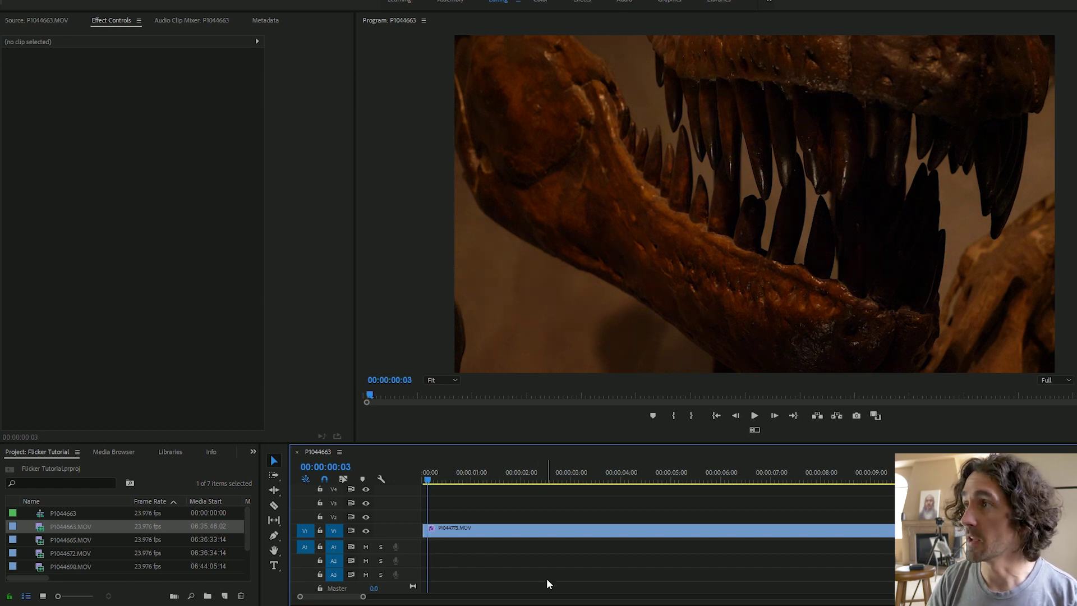
key(space)
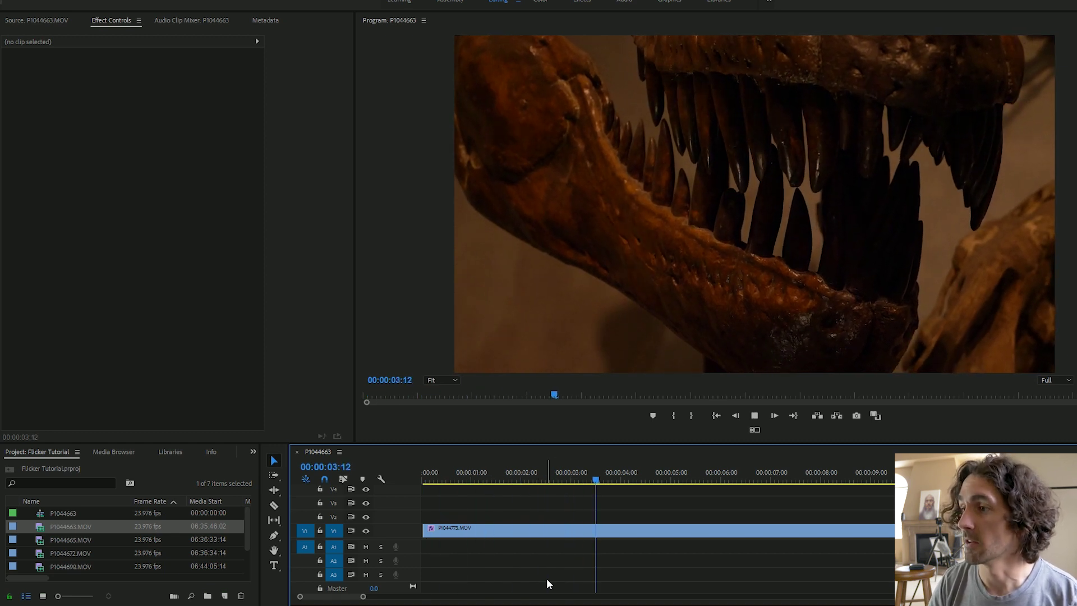
key(space)
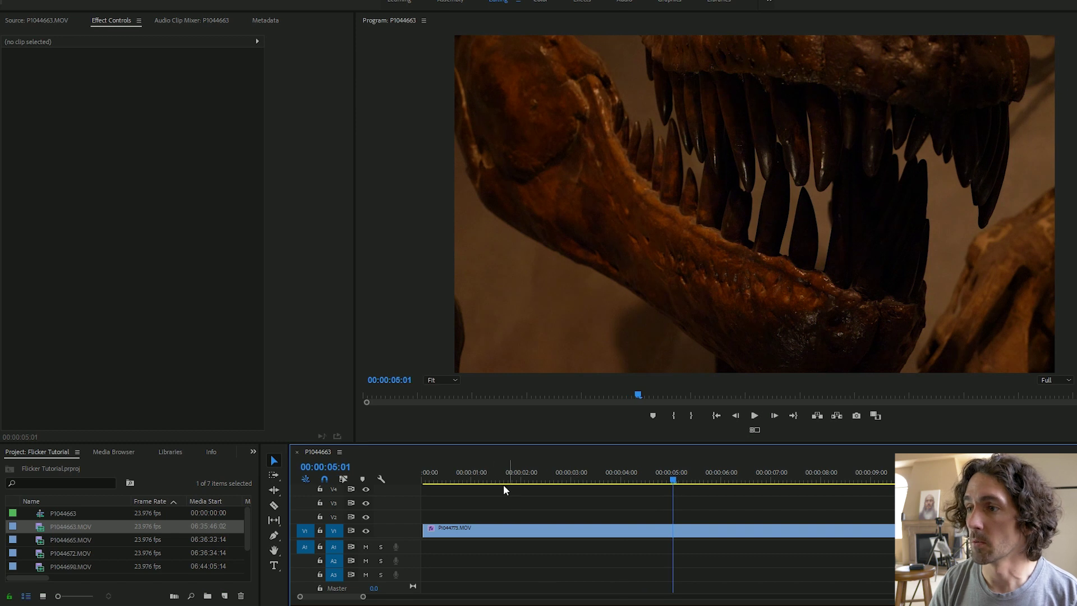
click(451, 473)
click(450, 528)
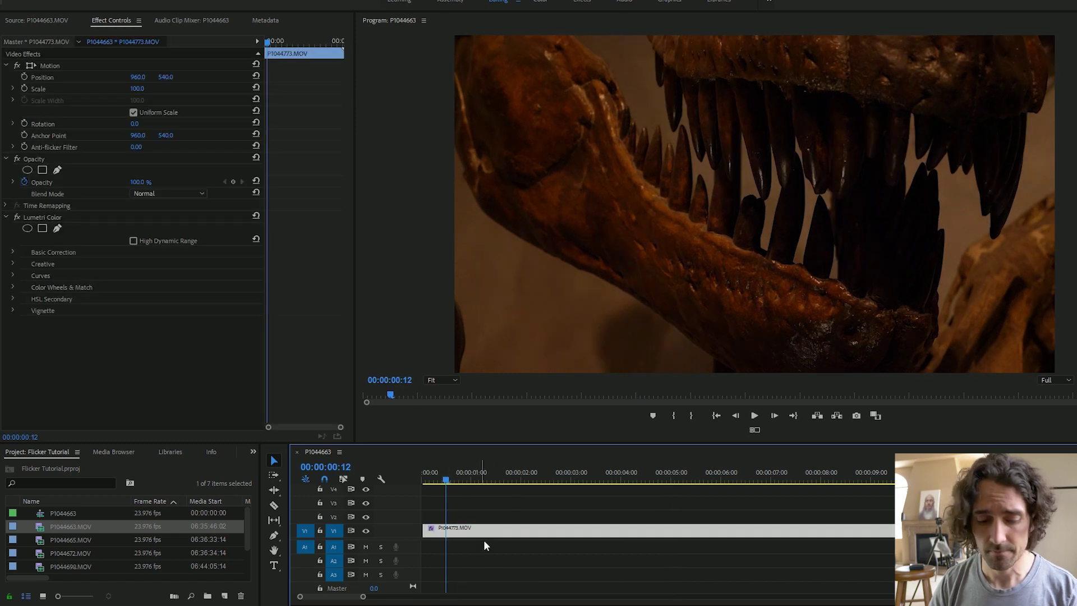
drag(467, 540, 471, 518)
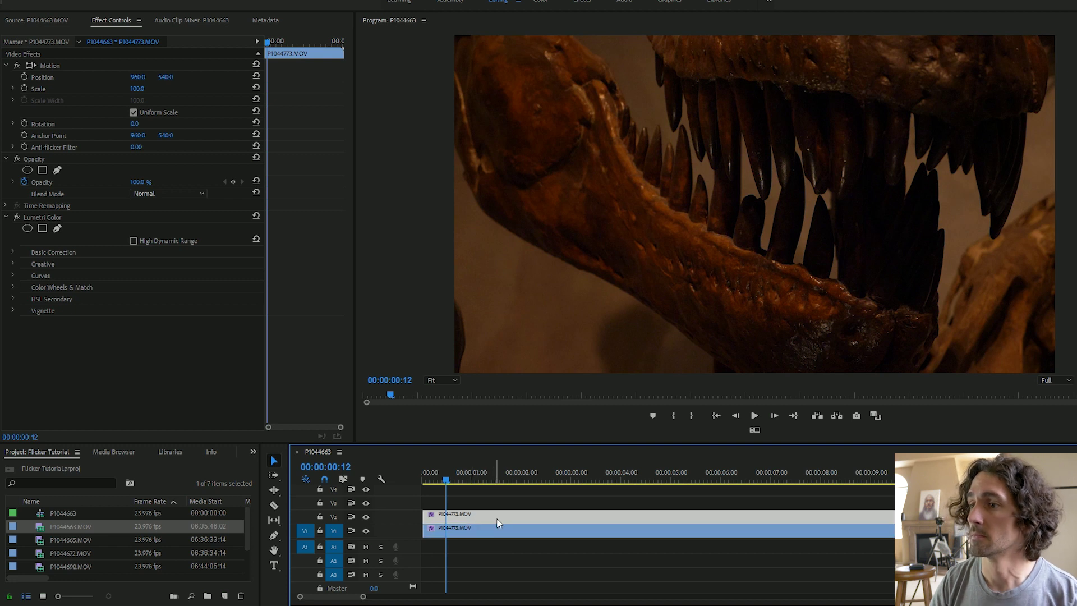
Give the V2 duplicate 50% opacity and Darken blending, then zoom the timeline in.
click(138, 181)
text(50)
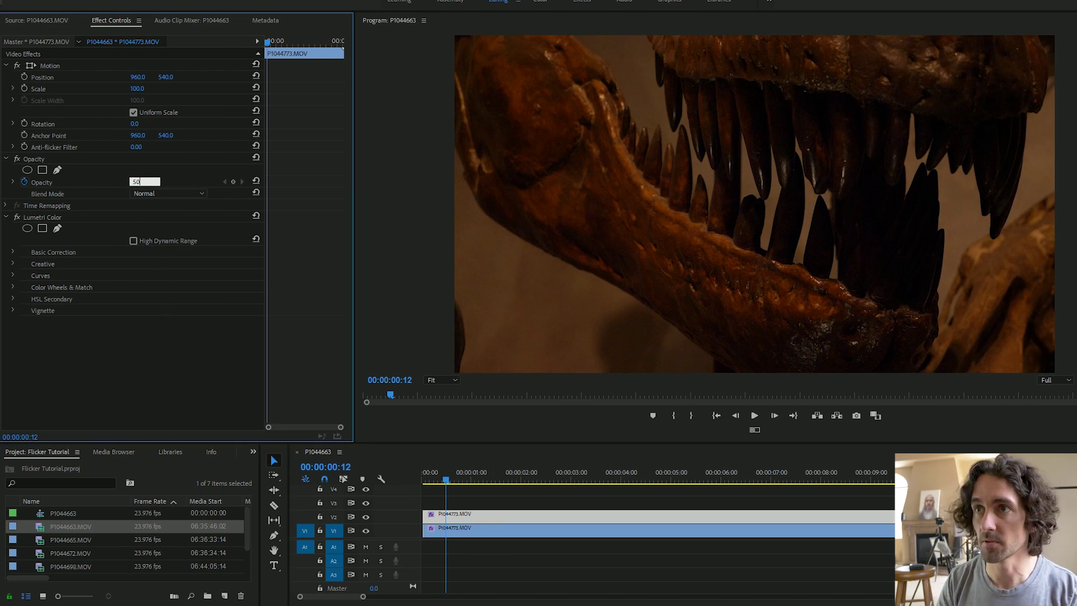
key(Return)
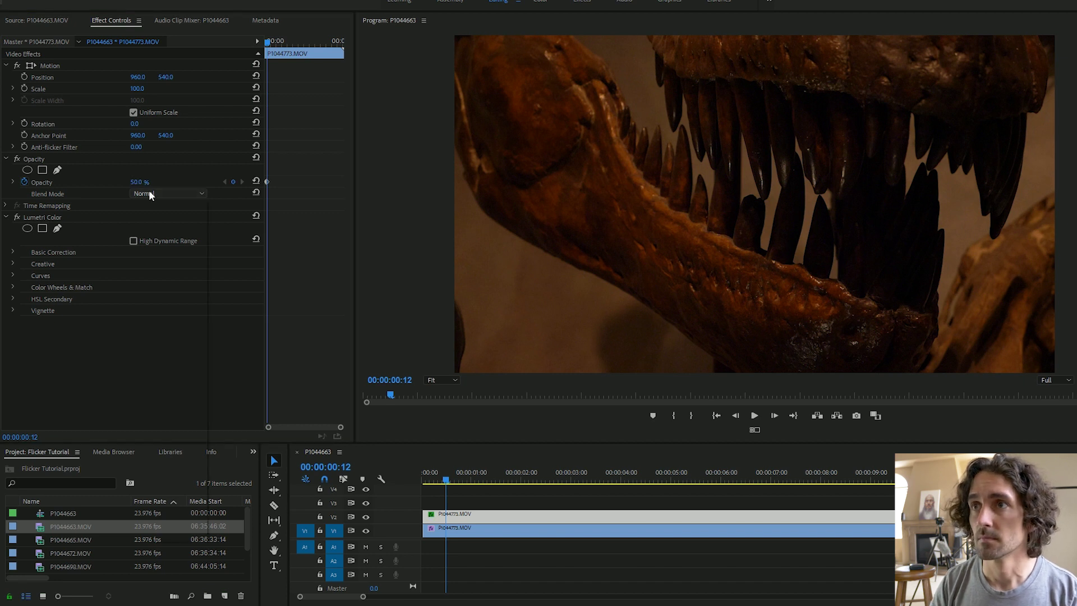
click(151, 195)
click(150, 233)
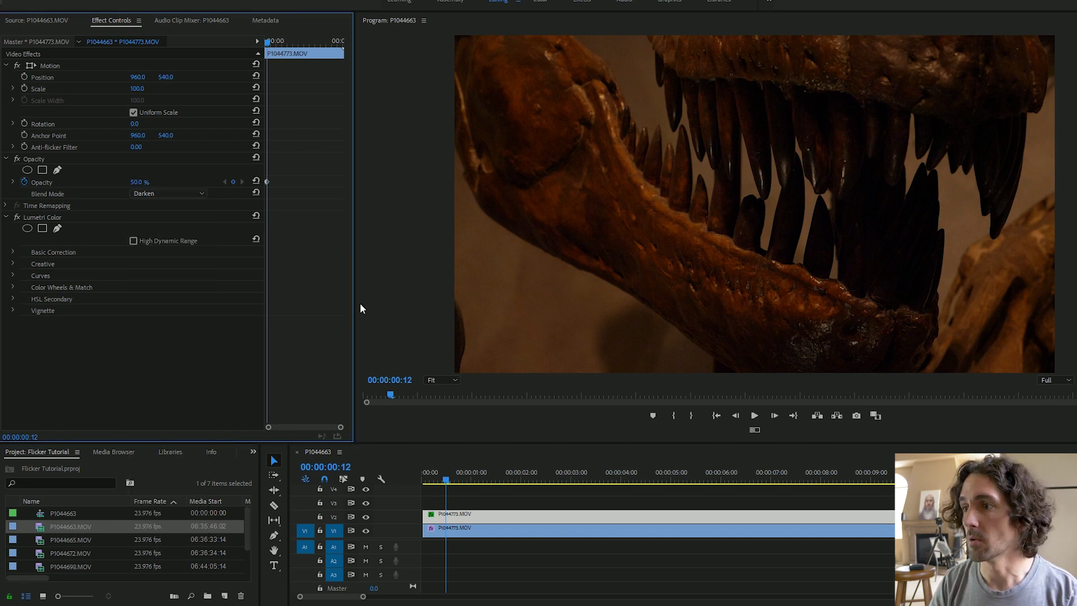
click(487, 557)
click(491, 520)
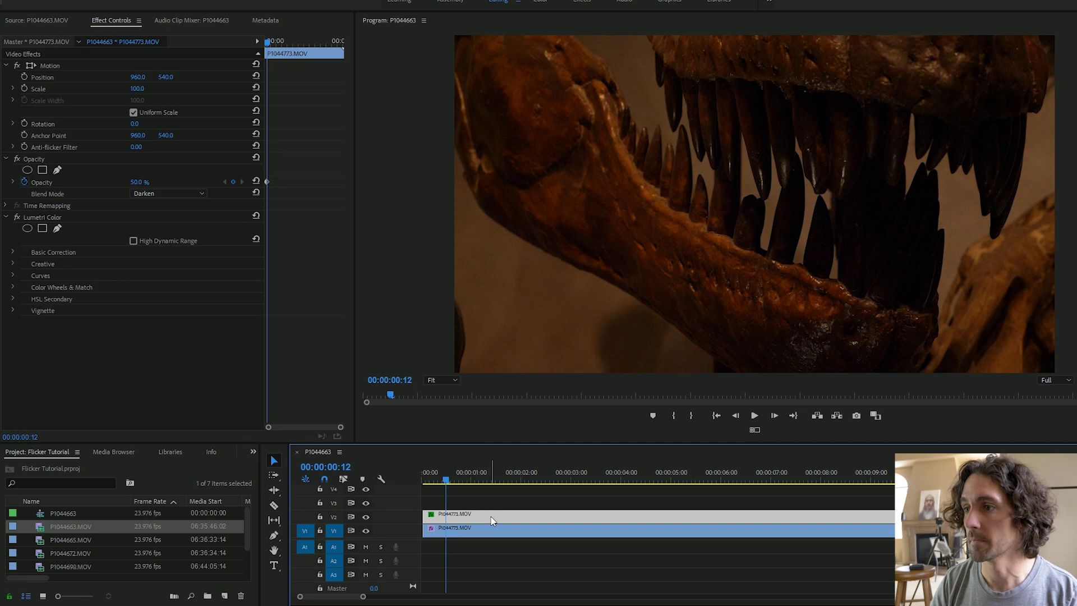
key(equal)
key(equal)
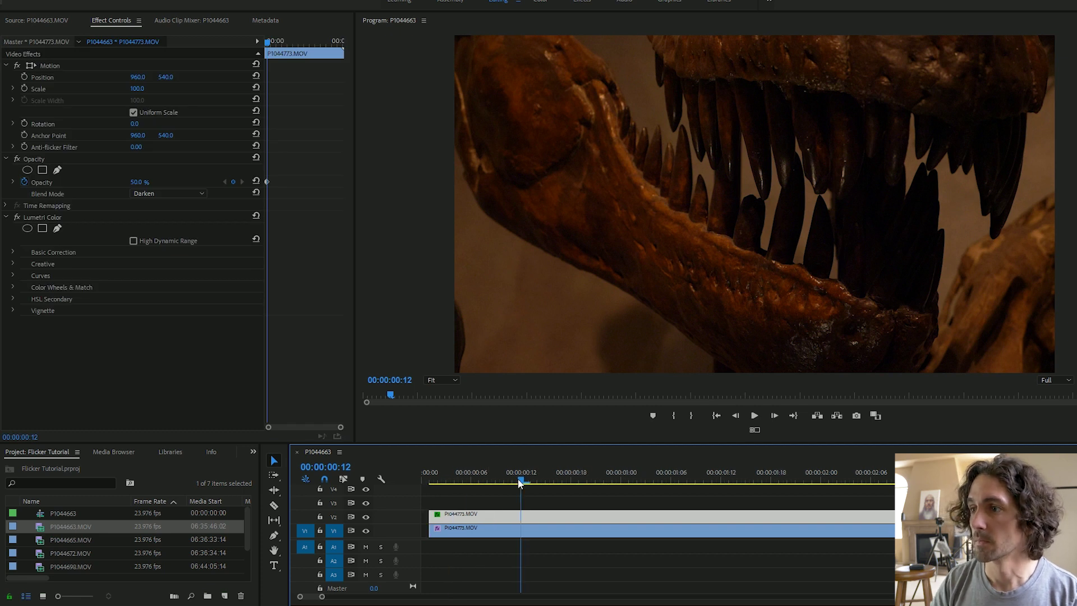
Shift the V2 duplicate a frame later and play the offset layers from the start.
drag(473, 515, 478, 505)
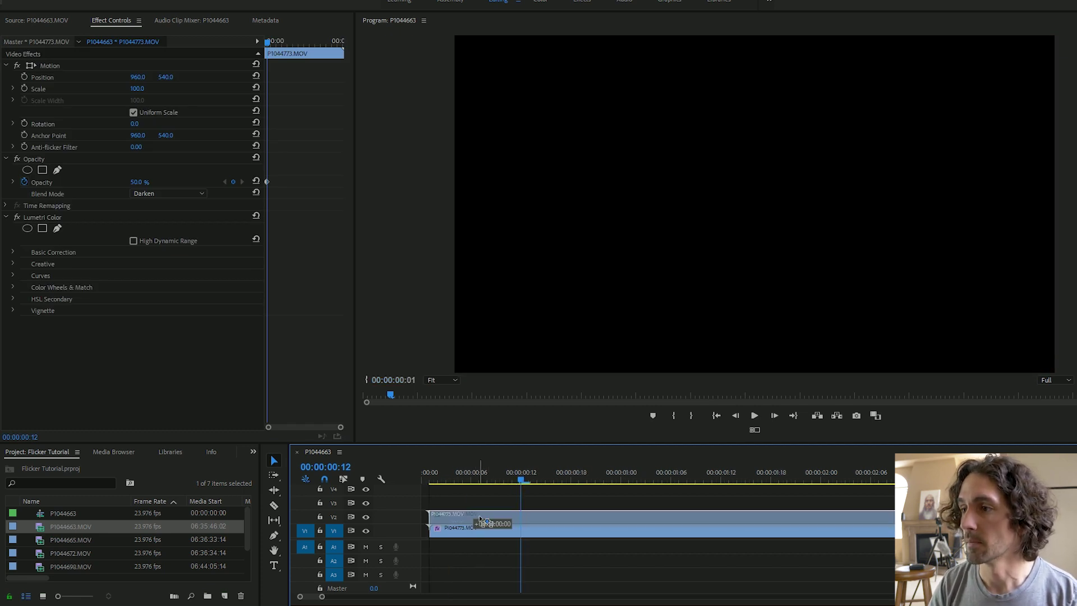
click(432, 473)
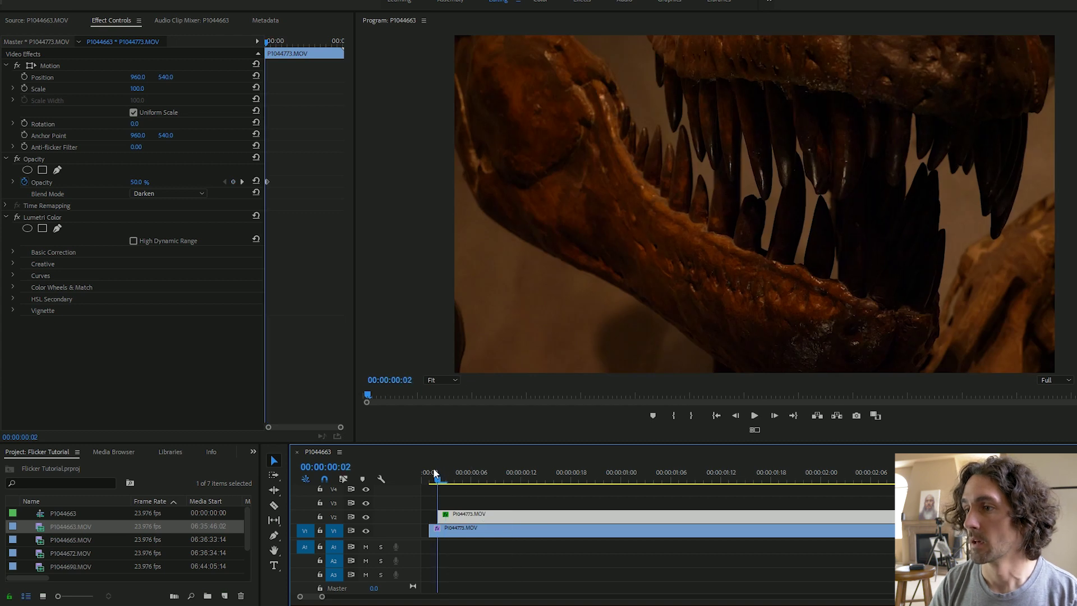
key(space)
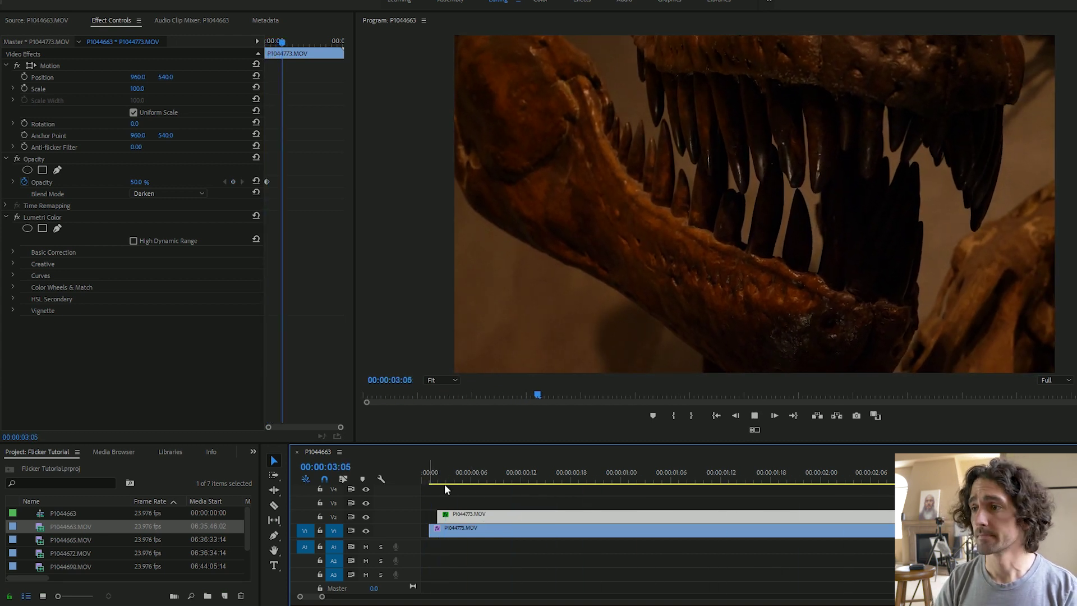
key(space)
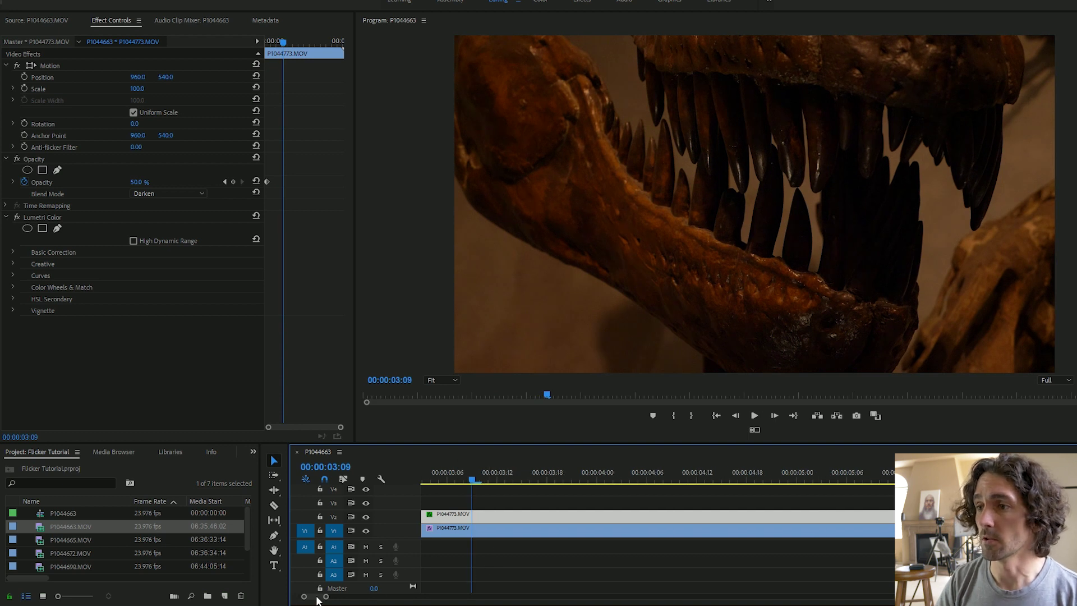
drag(318, 600, 307, 599)
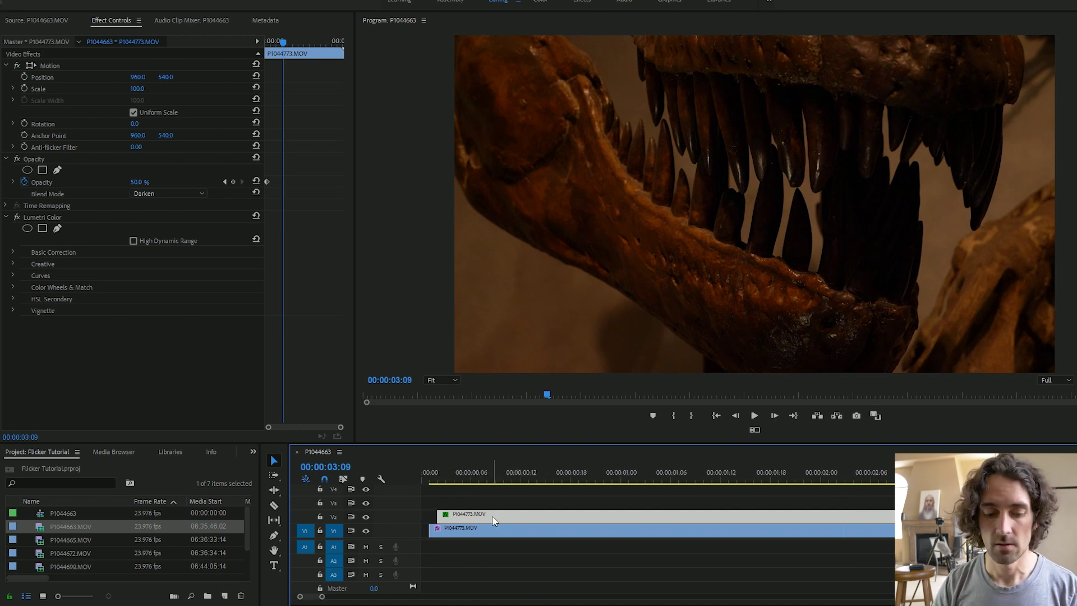
Copy the V2 clip onto V3 and offset it further along the timeline.
mouse_move(494, 520)
alt+mouse_down()
mouse_move(497, 507)
mouse_move(484, 509)
alt+mouse_up()
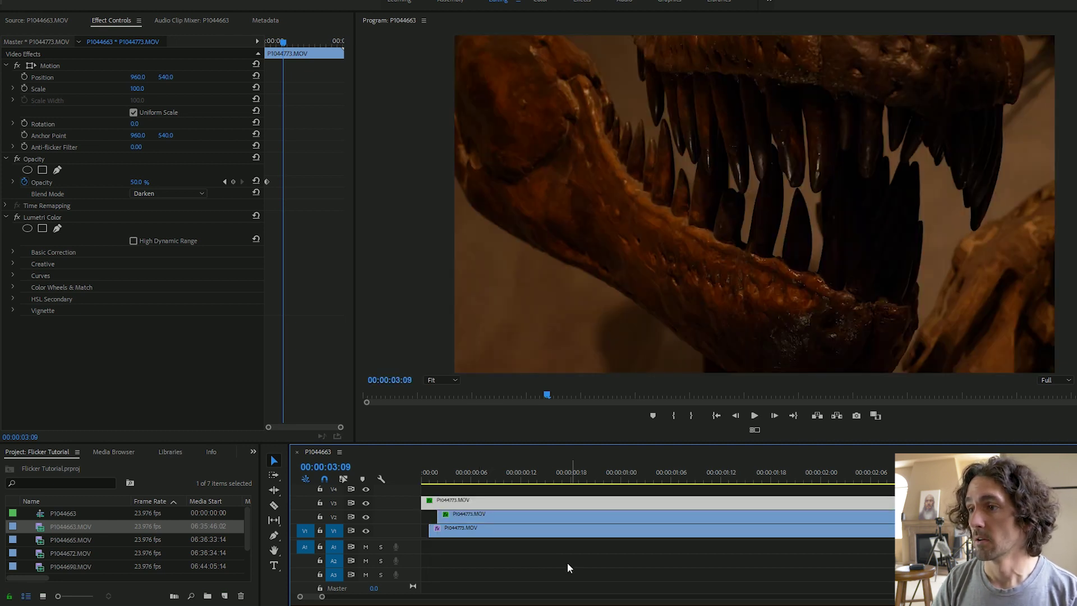
drag(451, 507, 450, 507)
click(425, 479)
Play back the three staggered clips and save the project.
key(space)
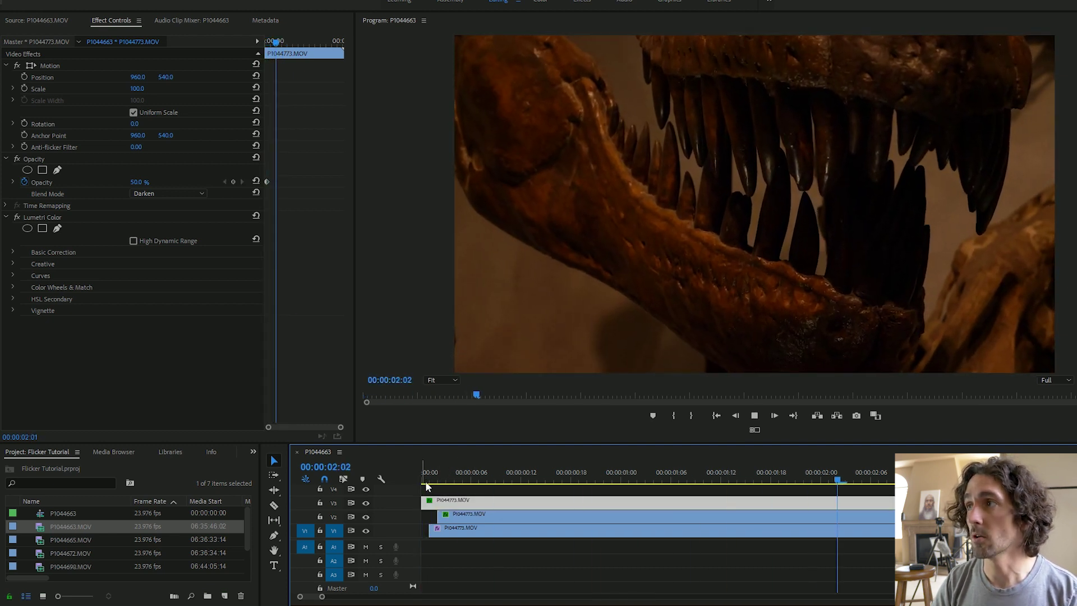
key(space)
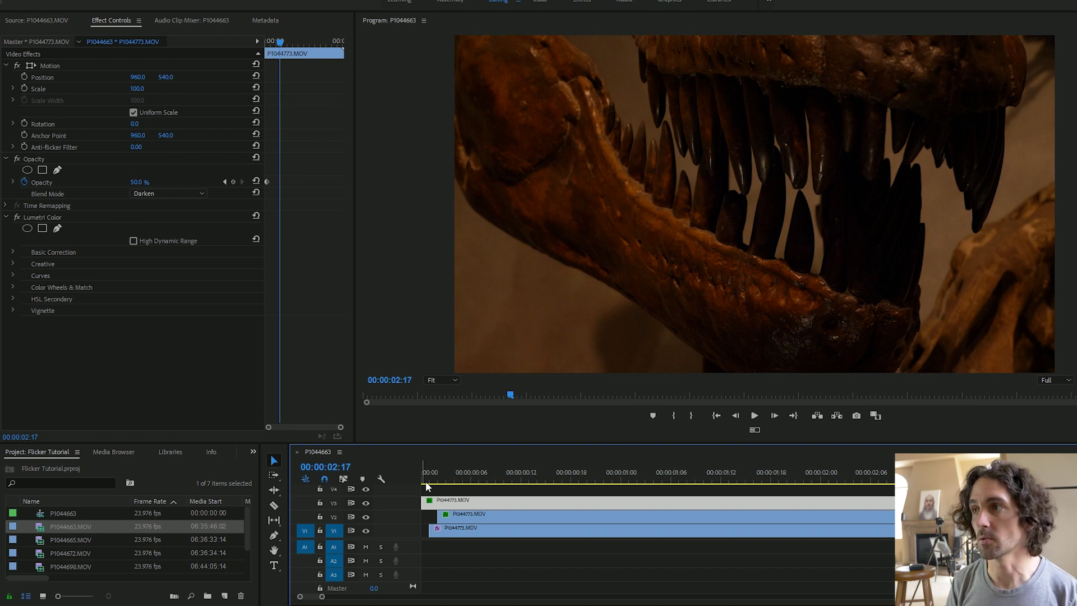
key(ctrl+s)
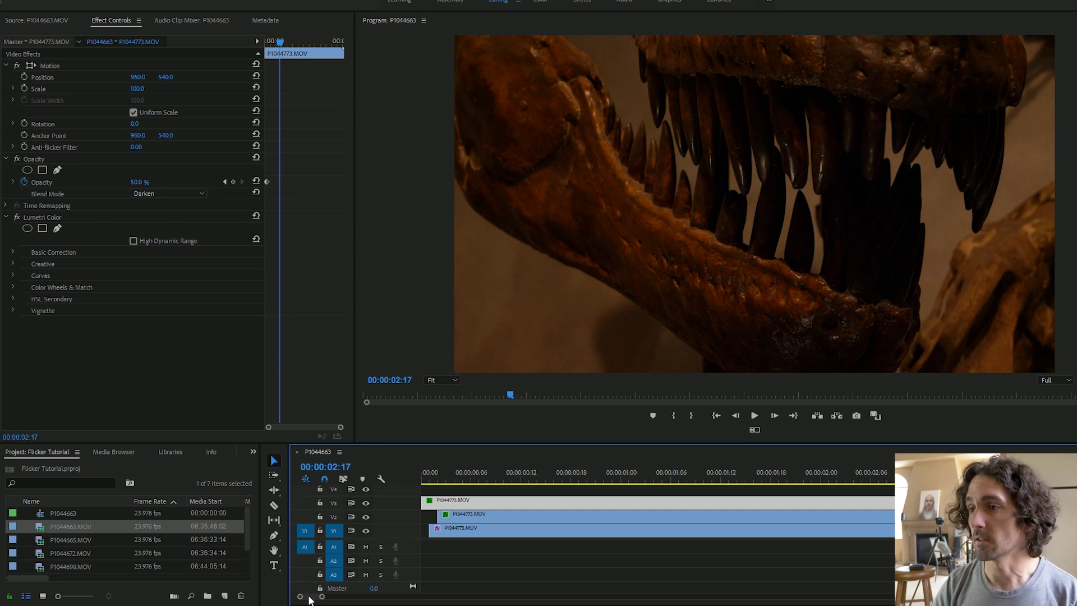
Play the stack, then copy all three stacked clips to sit right after the originals.
click(473, 477)
key(space)
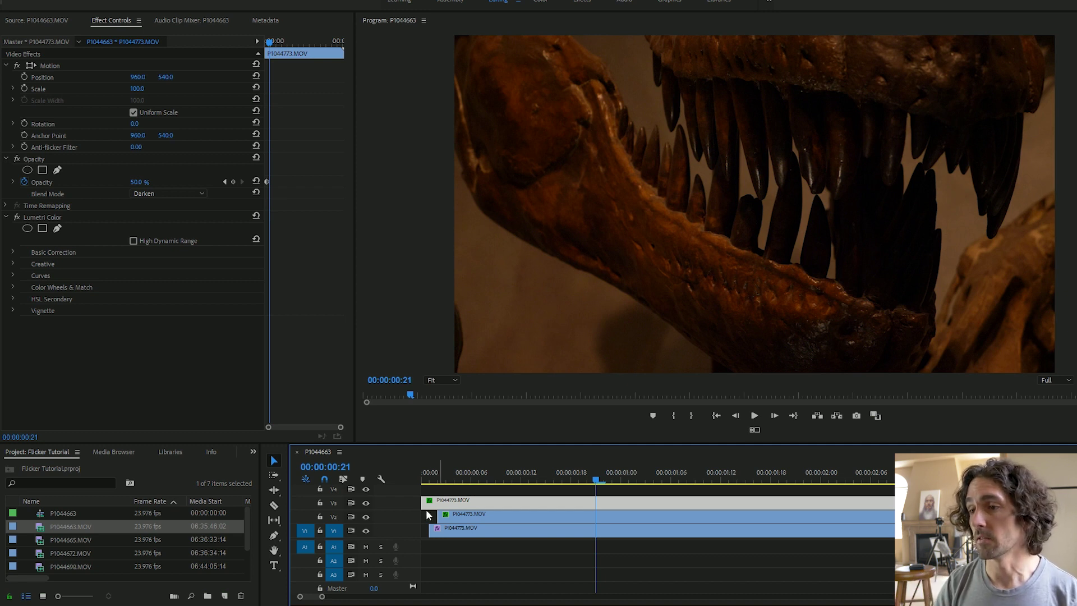
scroll(340, 593, down, 3)
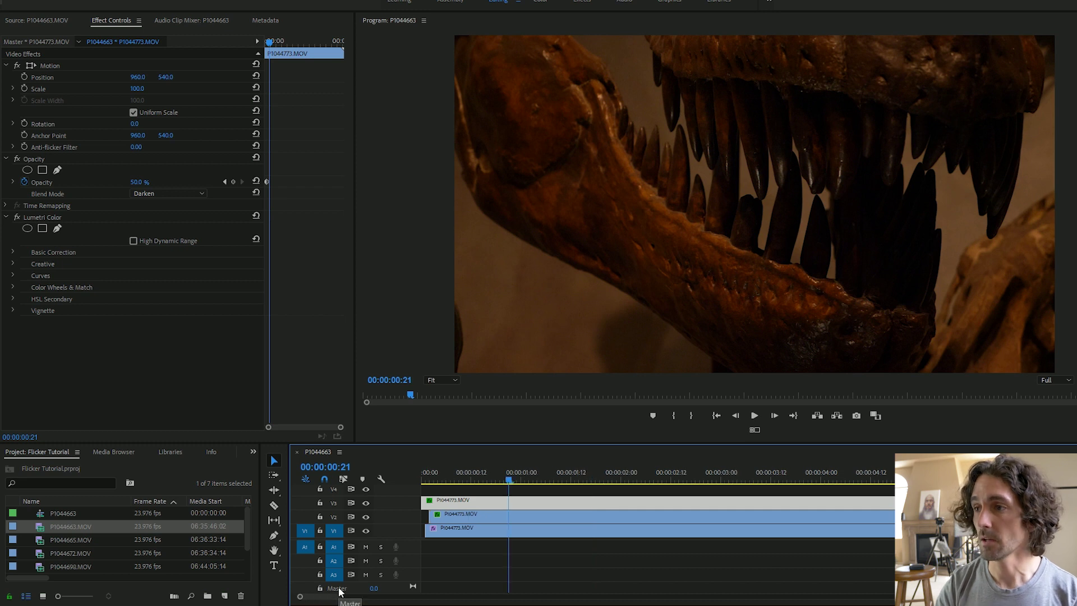
scroll(340, 592, down, 5)
scroll(340, 592, down, 3)
drag(549, 574, 527, 502)
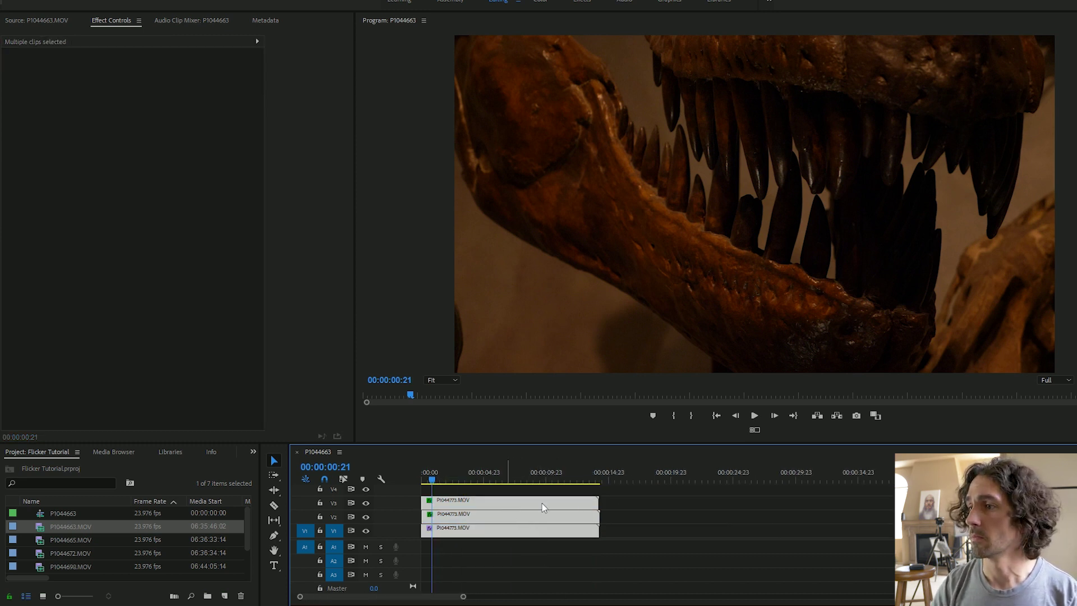
mouse_move(542, 504)
mouse_down()
mouse_move(693, 500)
mouse_move(625, 477)
mouse_up()
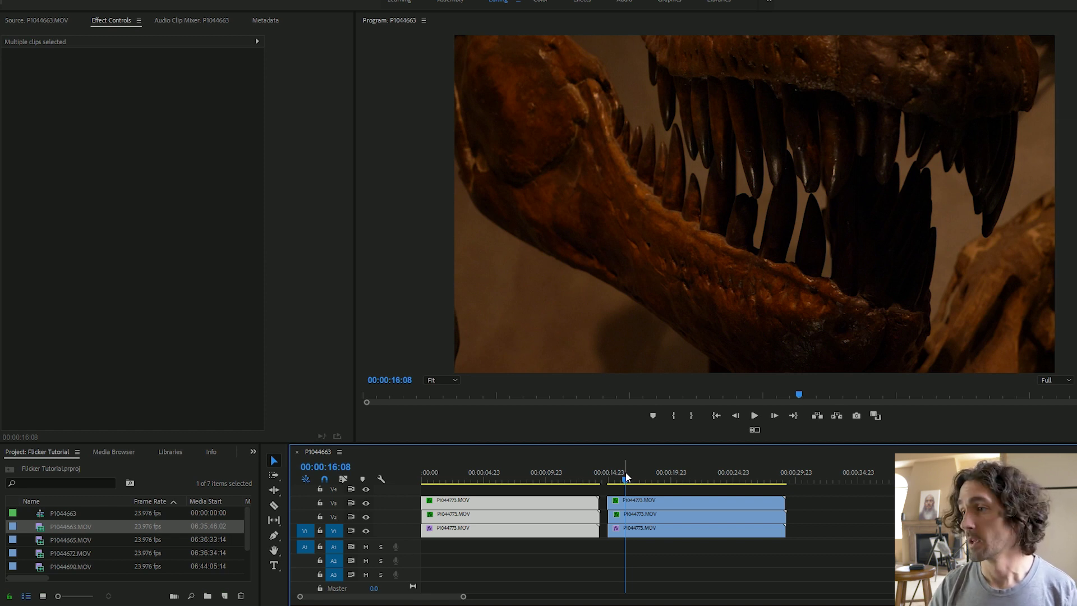
Set the copied three-layer stack to 200% speed with Speed/Duration and play it back.
click(639, 572)
drag(658, 486, 674, 553)
right_click(679, 521)
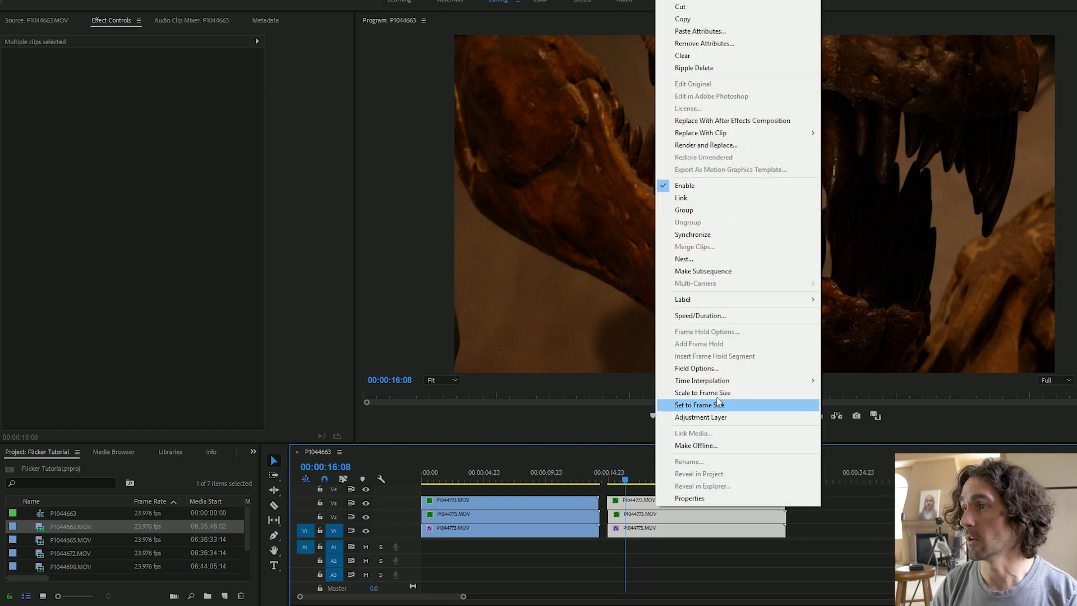
click(713, 317)
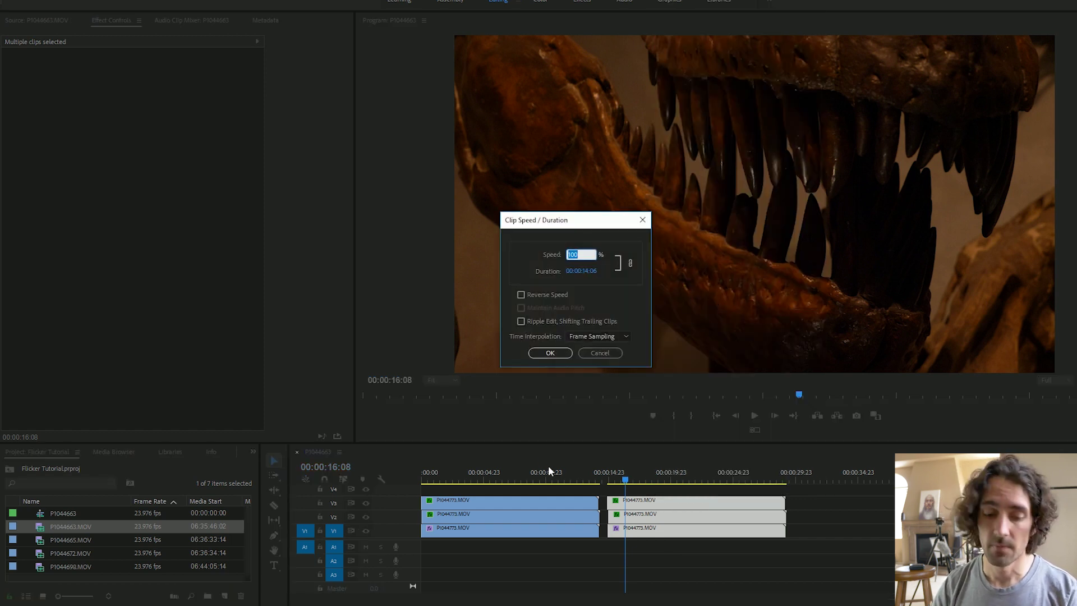
text(2)
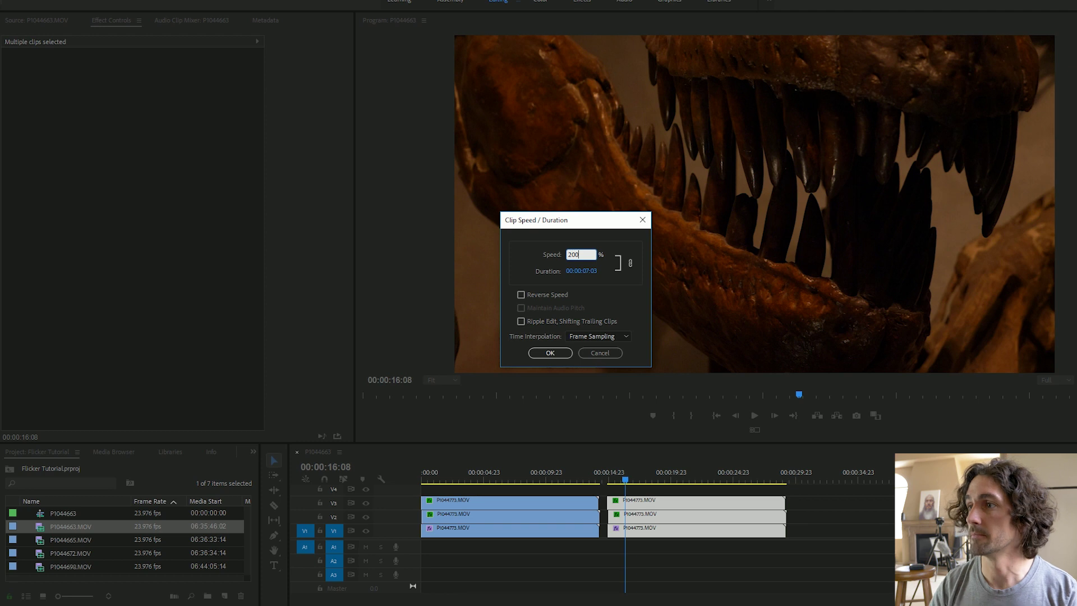
click(547, 355)
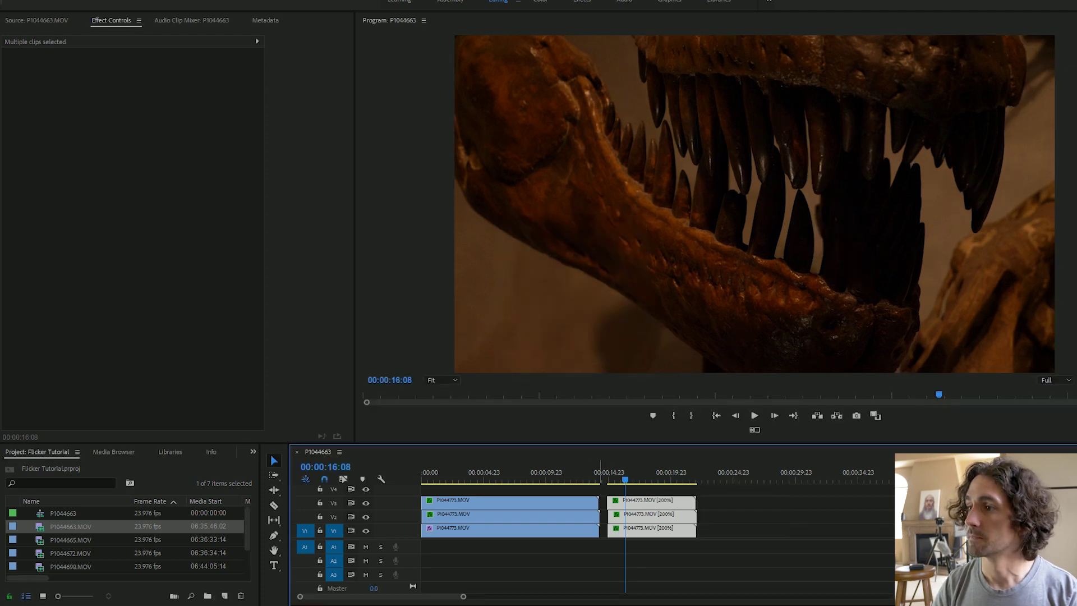
click(621, 480)
key(space)
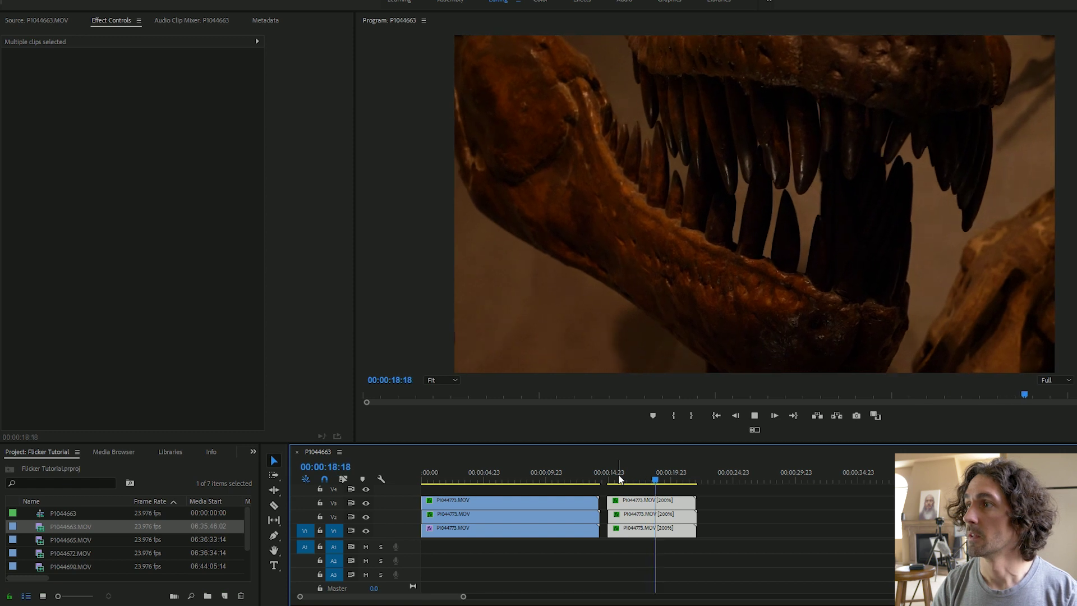
click(644, 500)
shift+click(653, 514)
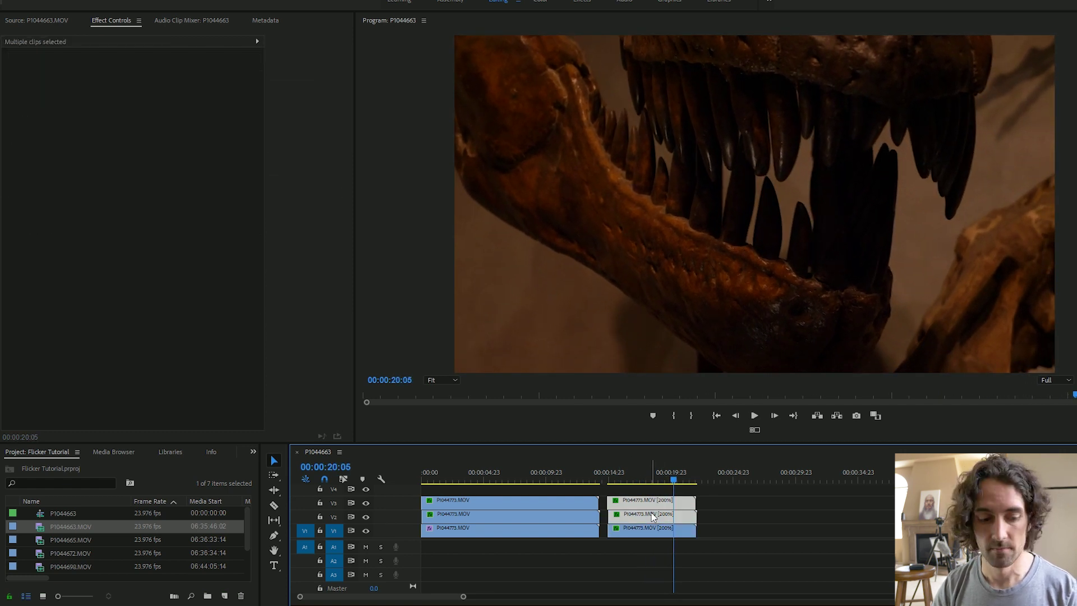
click(614, 477)
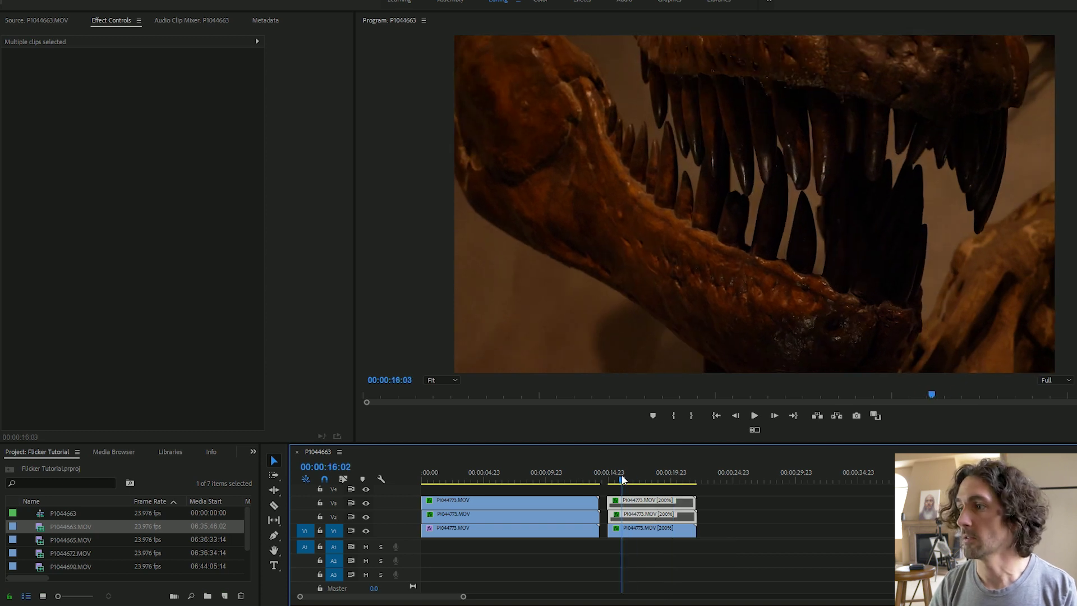
key(space)
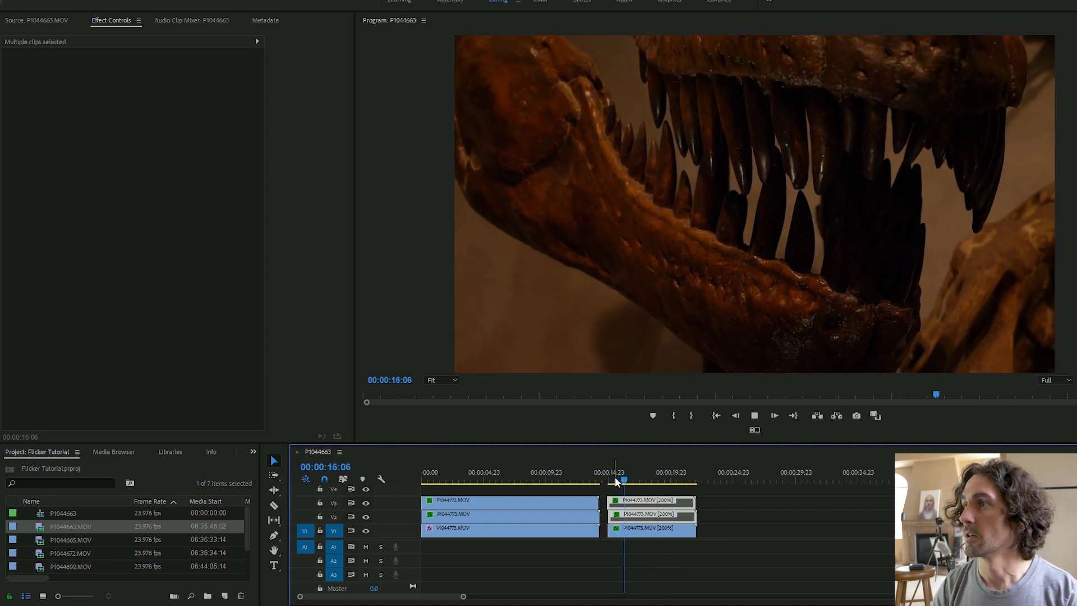
key(space)
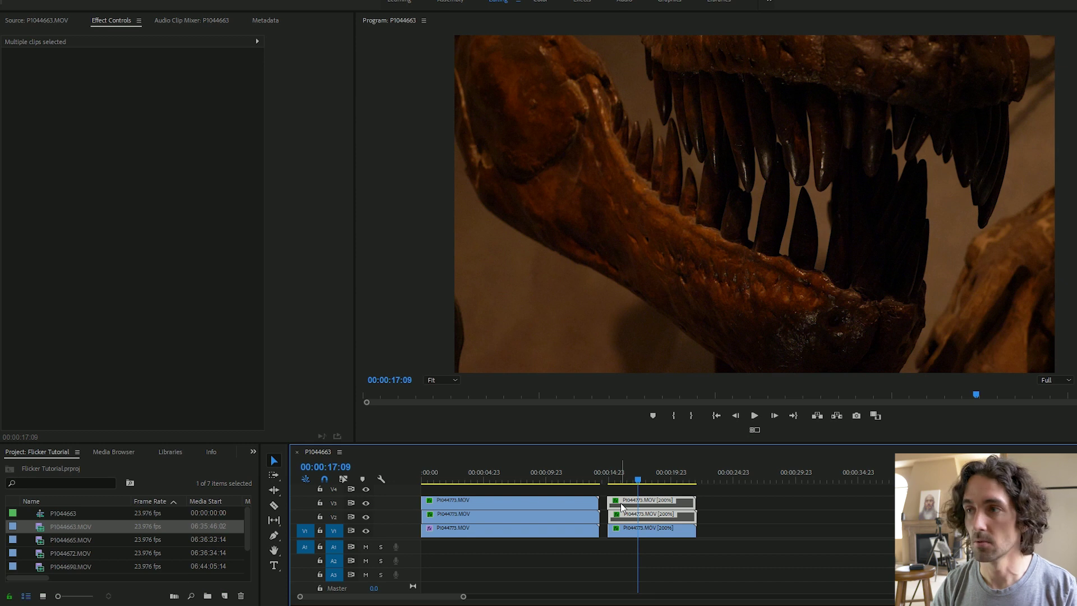
key(space)
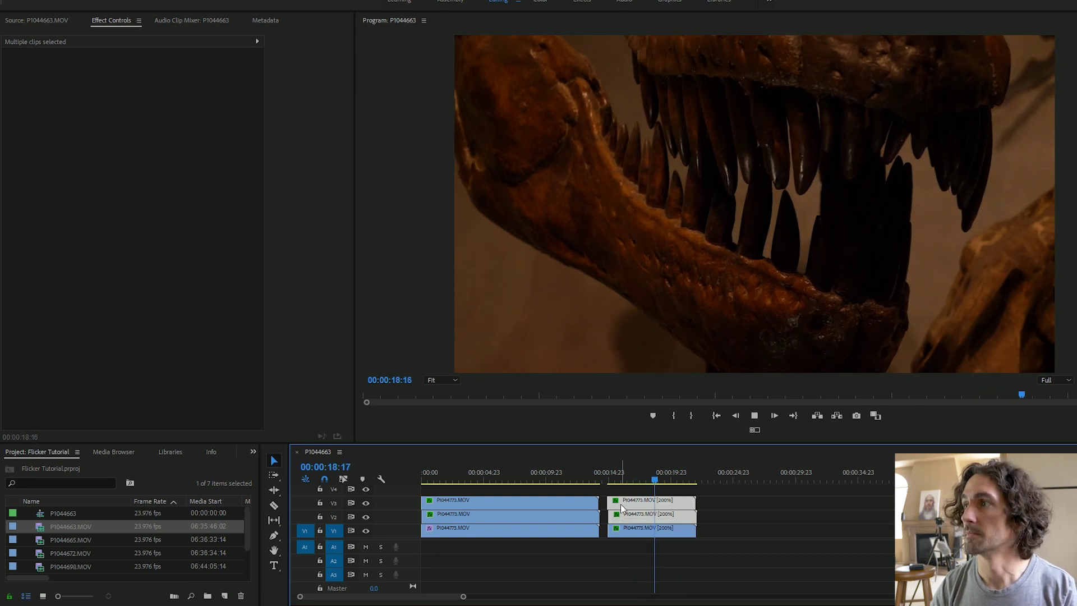
key(space)
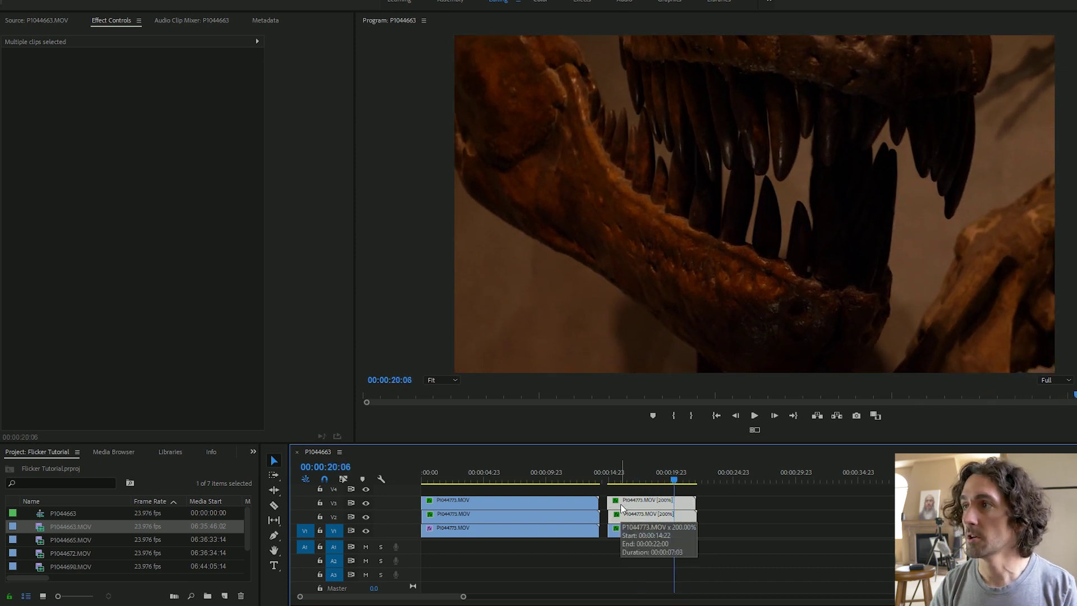